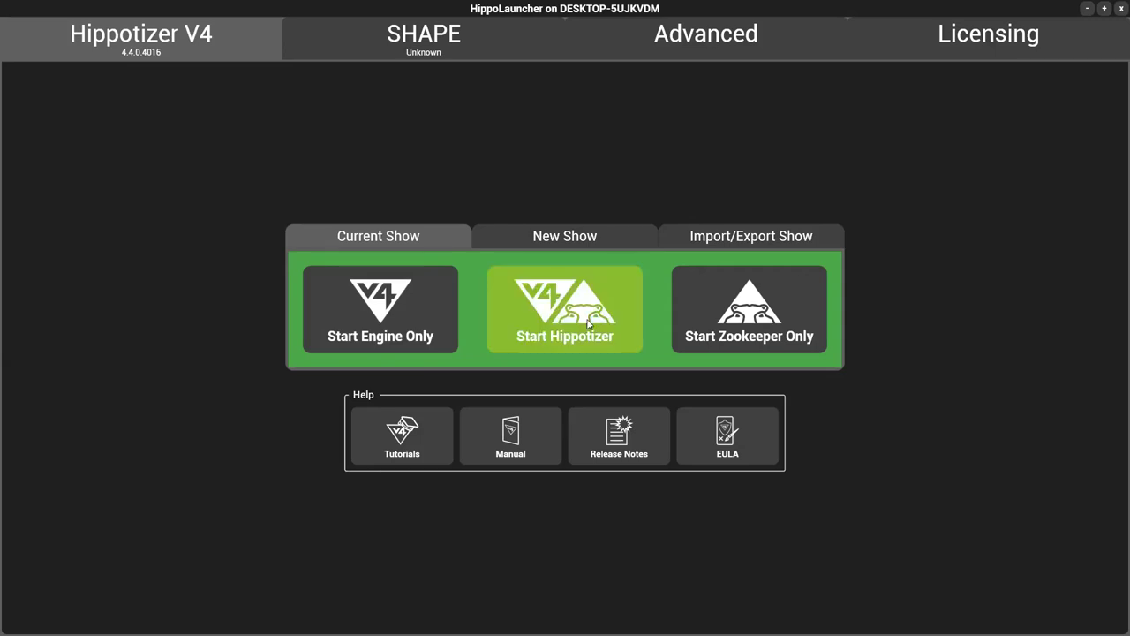
# Step: Start Hippotizer from HippoLauncher's Current Show tab so ZooKeeper opens on an empty Bank 1
pyautogui.click(588, 324)
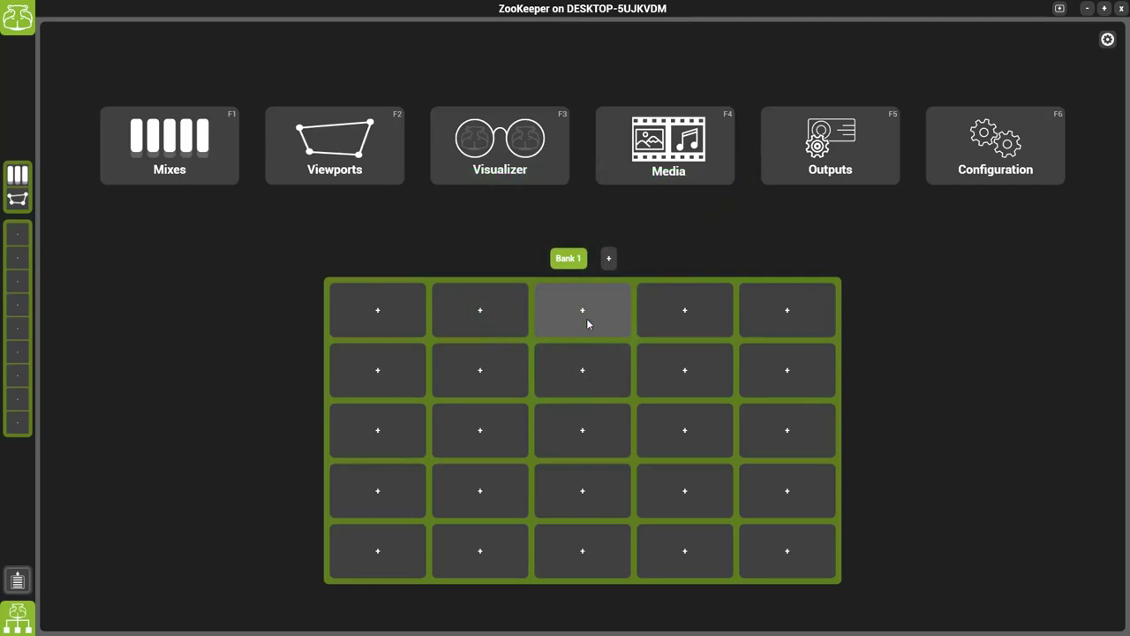
# Step: Open Mix1 and load 01AA_TUNNELS_TRIANGULAR from media bank 4 onto layer 1
pyautogui.click(167, 159)
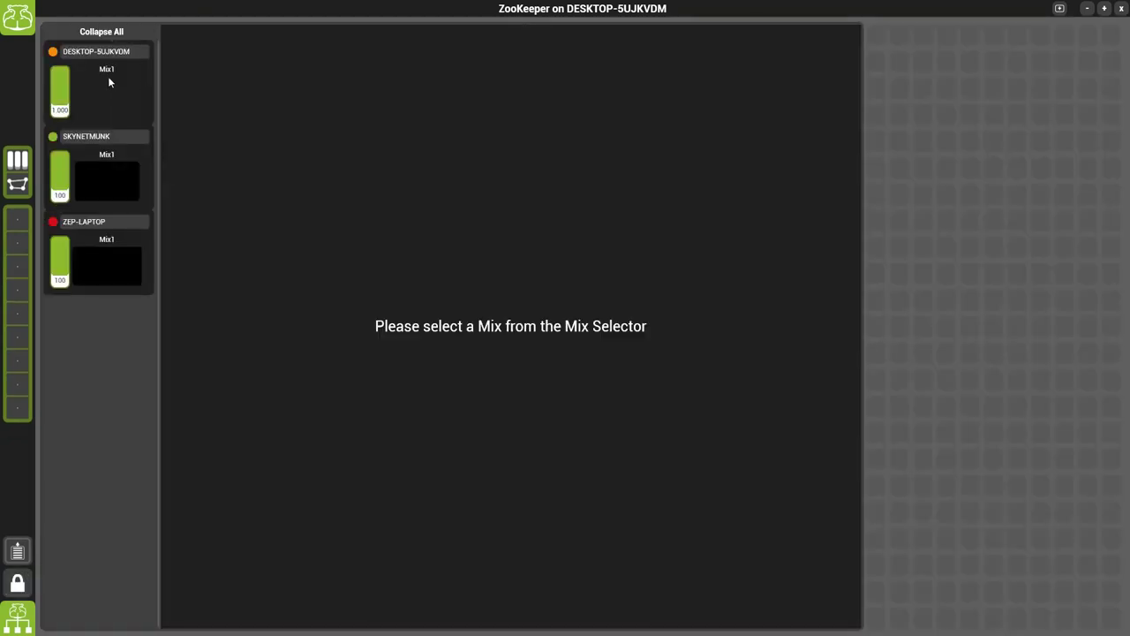
pyautogui.click(107, 75)
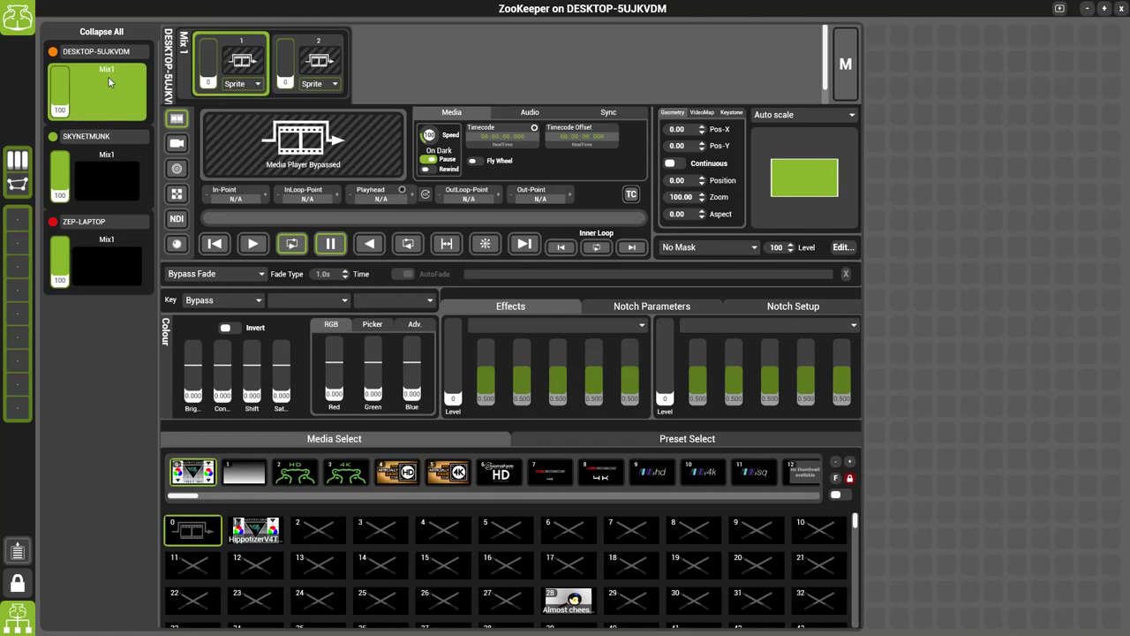
pyautogui.click(399, 471)
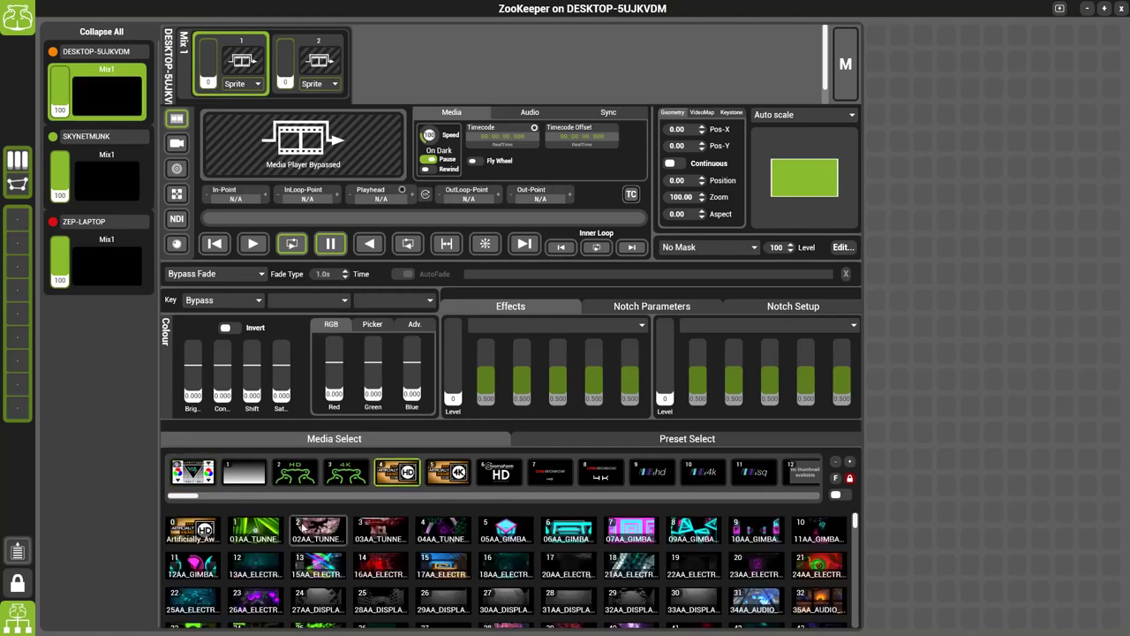
pyautogui.click(272, 524)
# Step: Raise layer 1 to level 100 and set its blend mode to Screen
pyautogui.moveTo(208, 73); pyautogui.dragTo(209, 29)
pyautogui.click(244, 83)
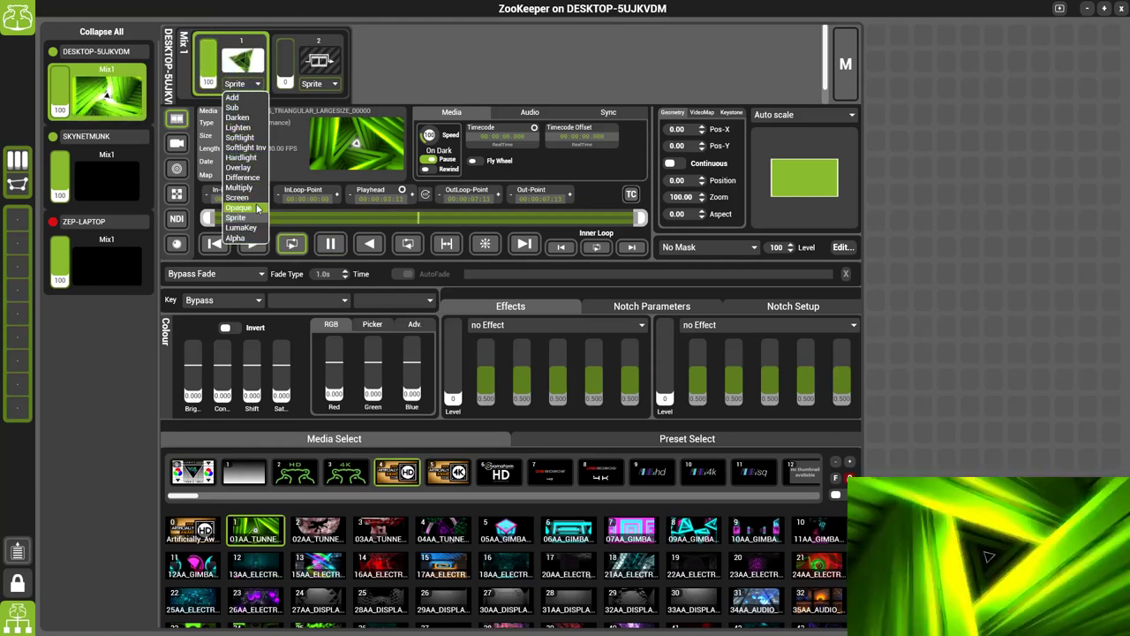
pyautogui.click(252, 197)
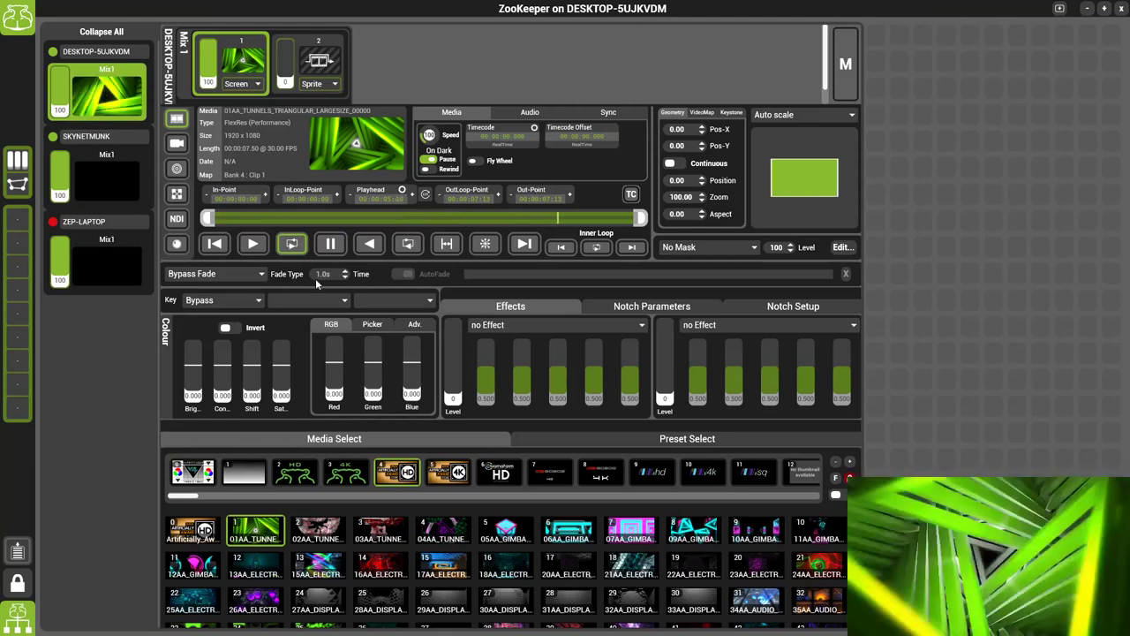
# Step: Set a 10-second Crossfade and fade layer 1 into 02AA_TUNNELS_WAYPOINT_GREEBLE
pyautogui.click(217, 275)
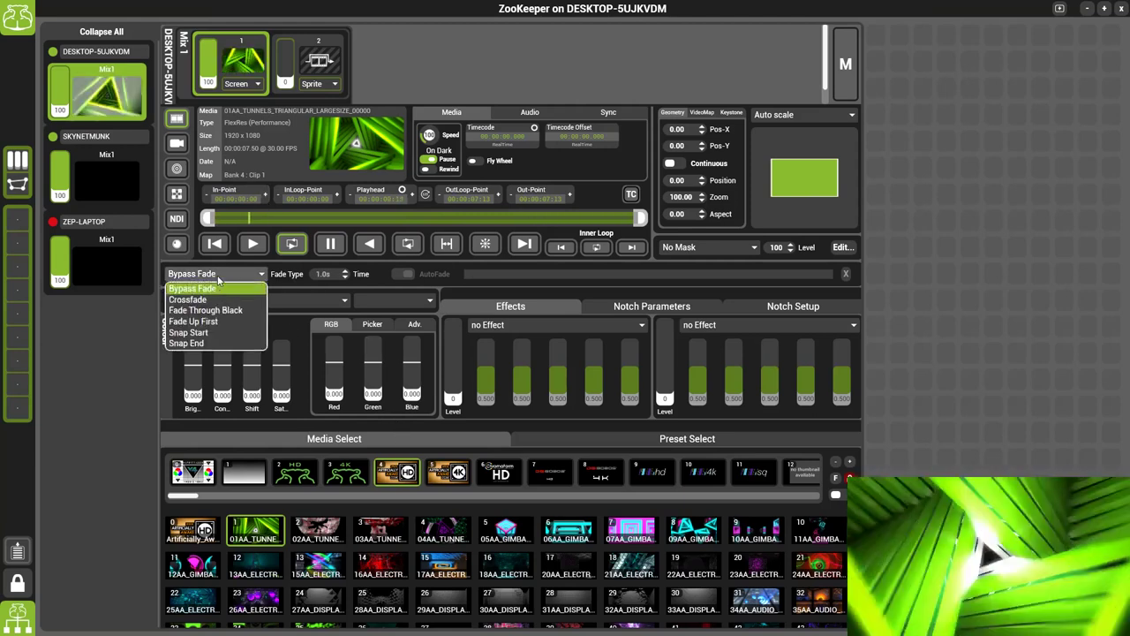
pyautogui.click(187, 299)
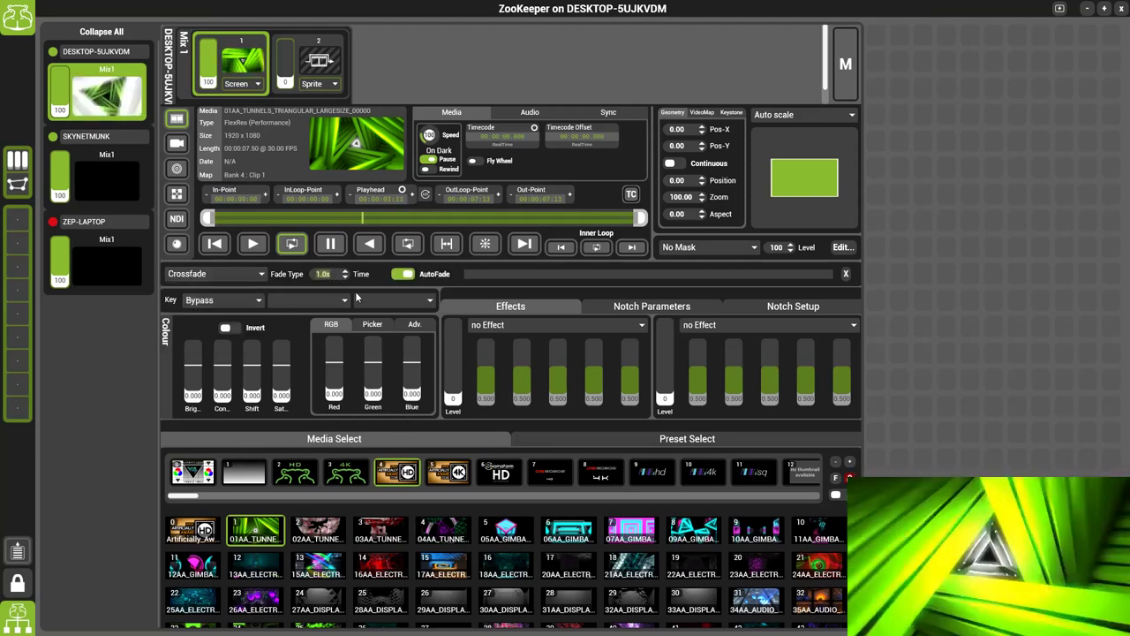
pyautogui.write('10')
pyautogui.press('Return')
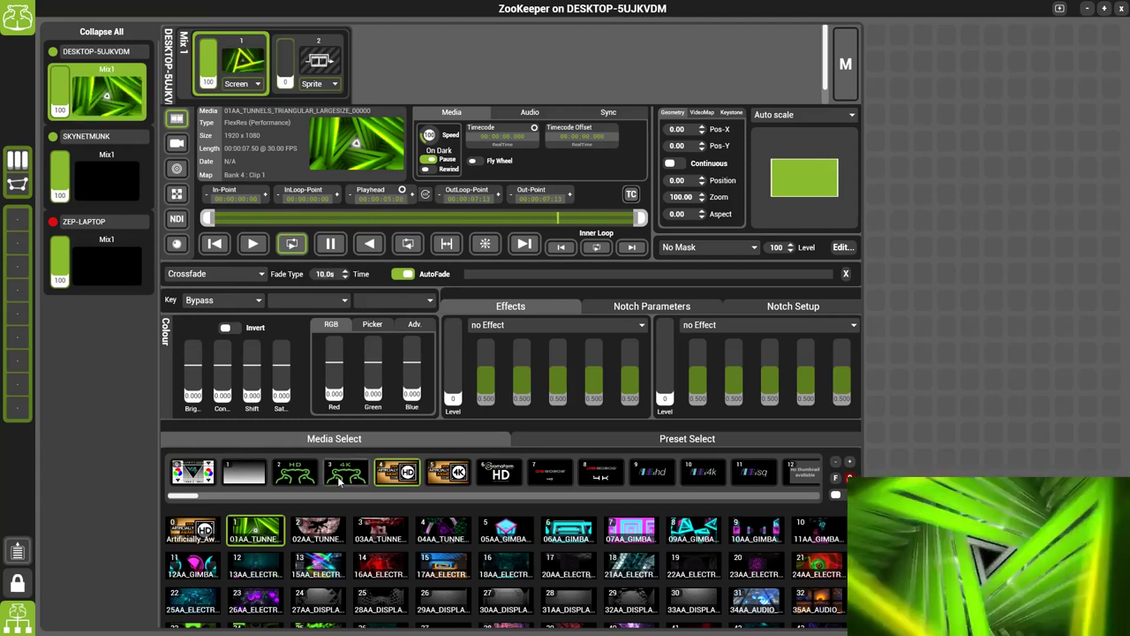
pyautogui.click(313, 526)
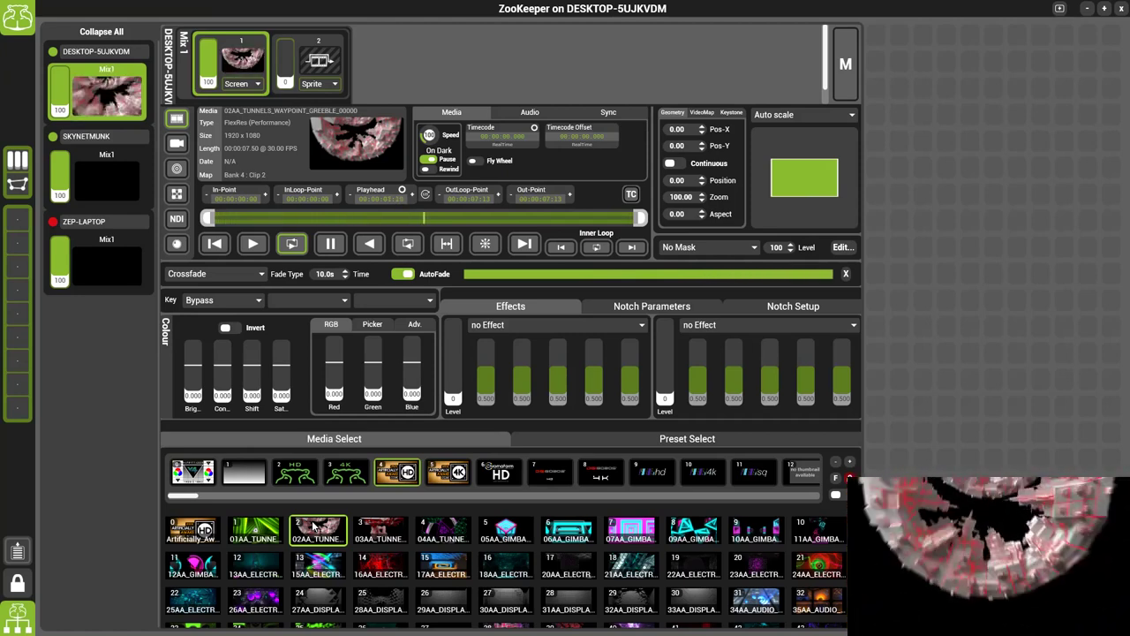
# Step: Fade layer 1 through black into the square greeble clip
pyautogui.click(221, 276)
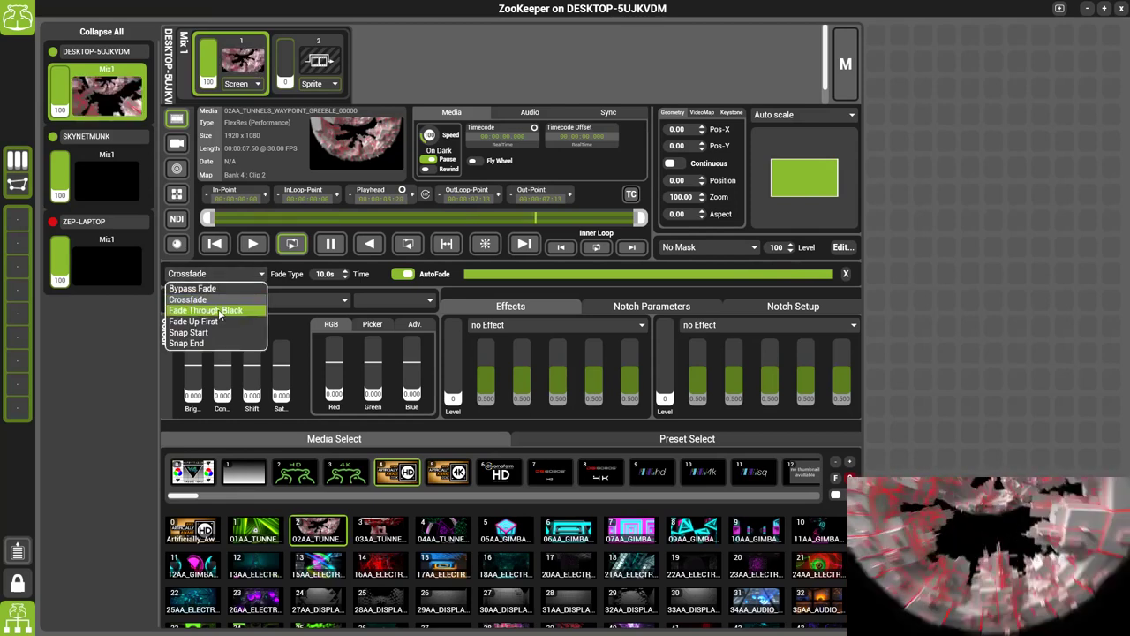
pyautogui.click(222, 311)
pyautogui.click(375, 527)
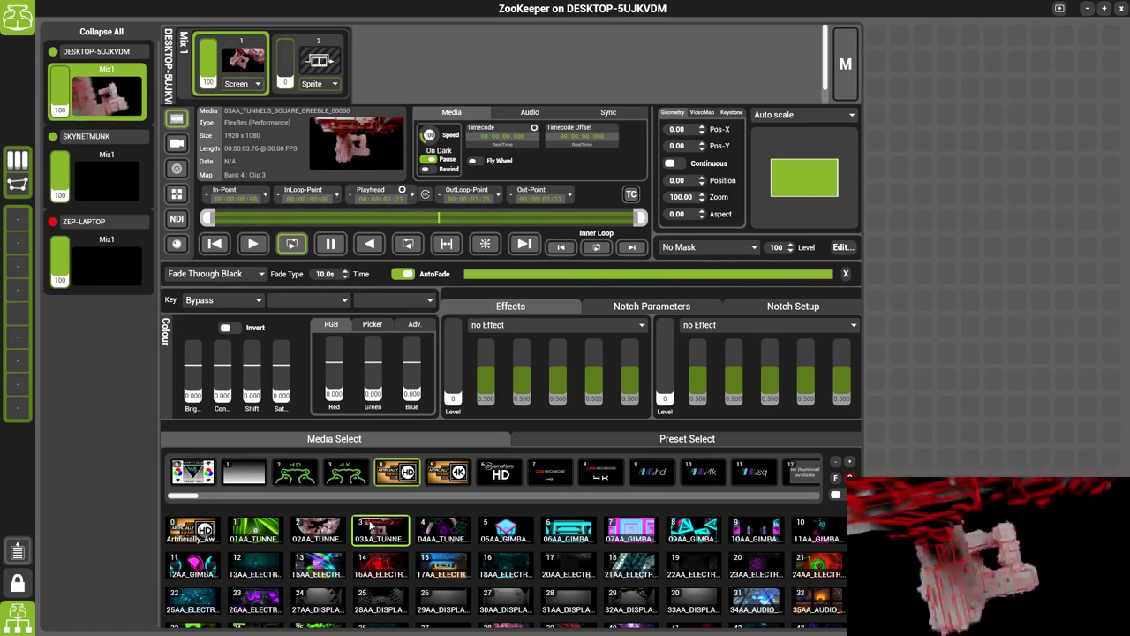
# Step: Switch to Fade Up First and fade layer 1 into 04AA_TUNNELS_WIREFRAME_BLOCK
pyautogui.click(238, 274)
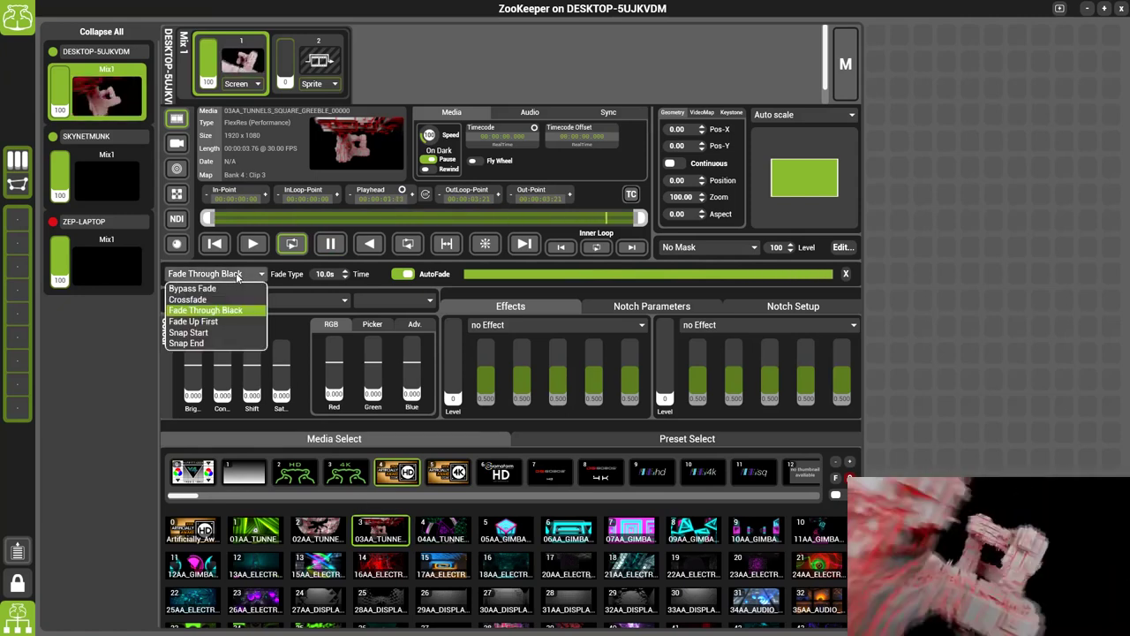
pyautogui.click(222, 323)
pyautogui.click(446, 531)
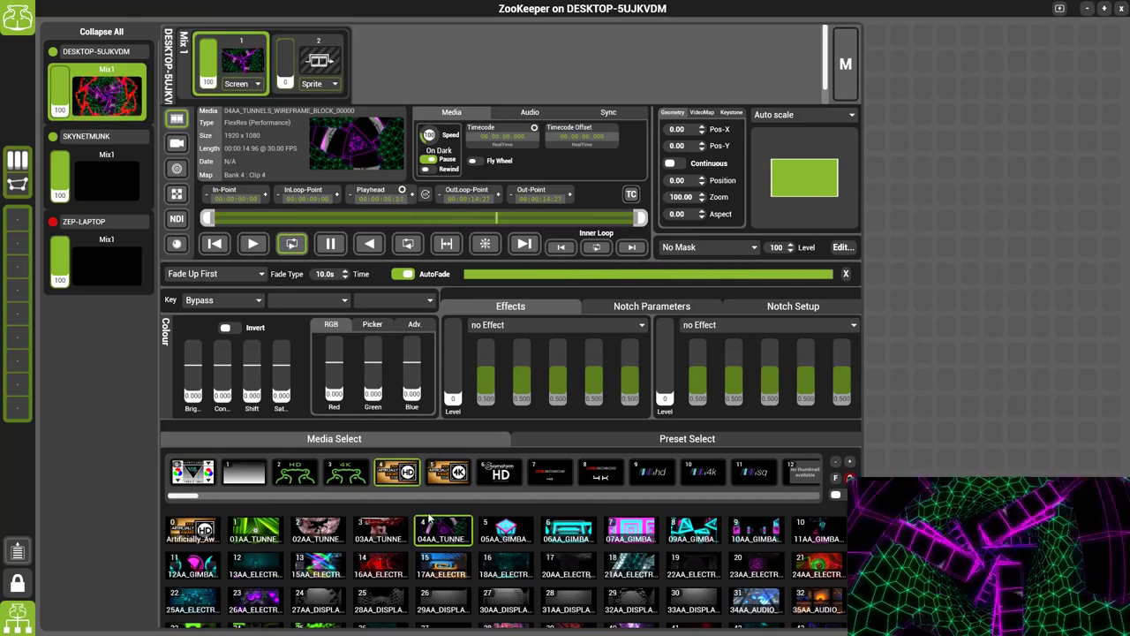
# Step: Use Snap Start for the gimbal cubes clip, then Snap End into 06AA_GIMBAL_SLIDERS_RECT_FRANTIC
pyautogui.click(224, 275)
pyautogui.click(225, 332)
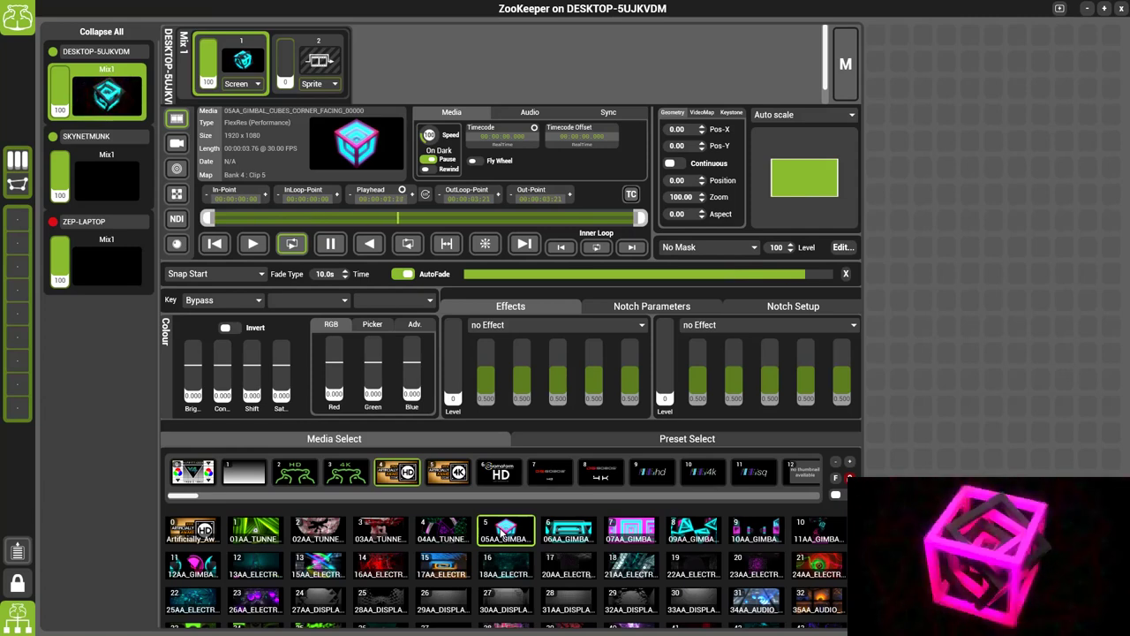
pyautogui.click(235, 273)
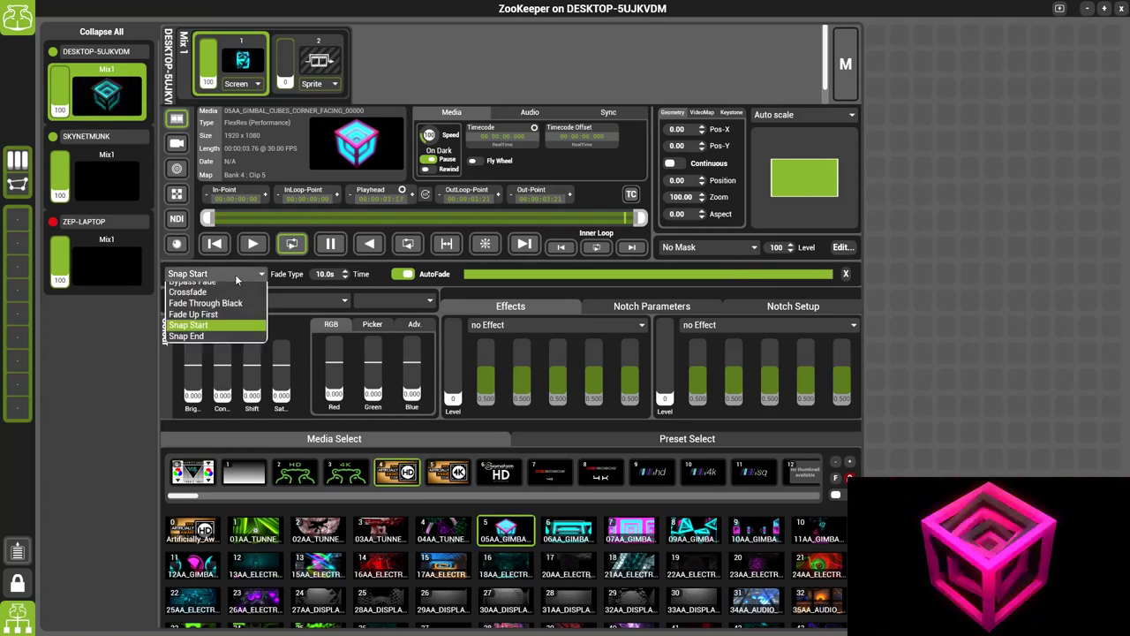
pyautogui.click(225, 347)
pyautogui.click(570, 534)
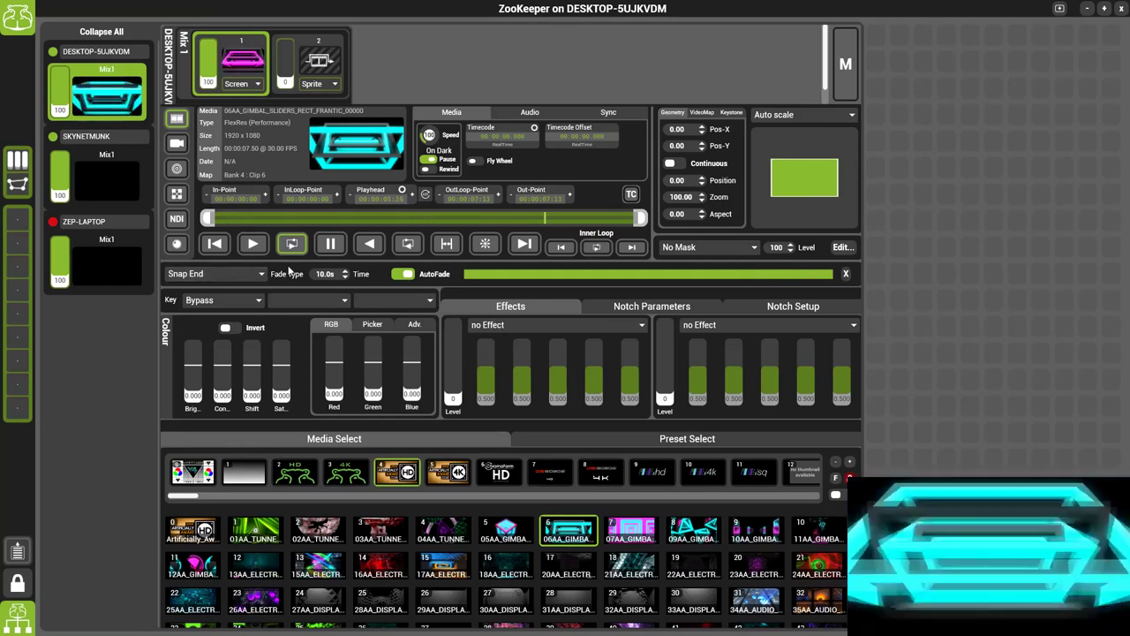
# Step: Return to Crossfade with AutoFade off and cue 15AA_ELECTRIC_WIDESCREEN_GLOW_PIPES
pyautogui.click(239, 274)
pyautogui.click(198, 298)
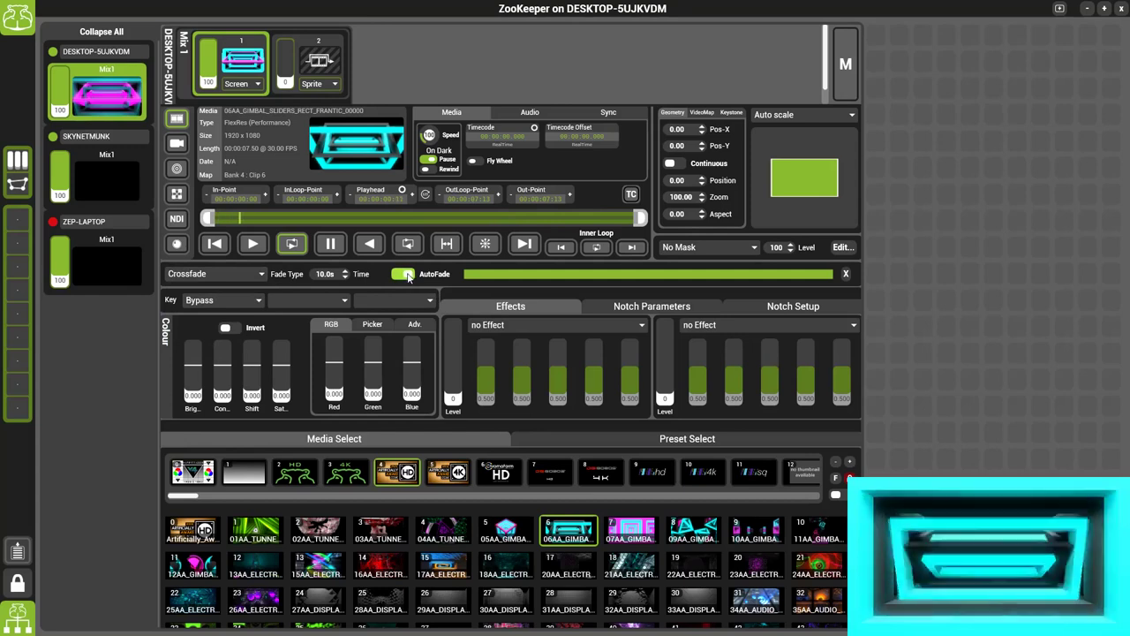
pyautogui.click(404, 275)
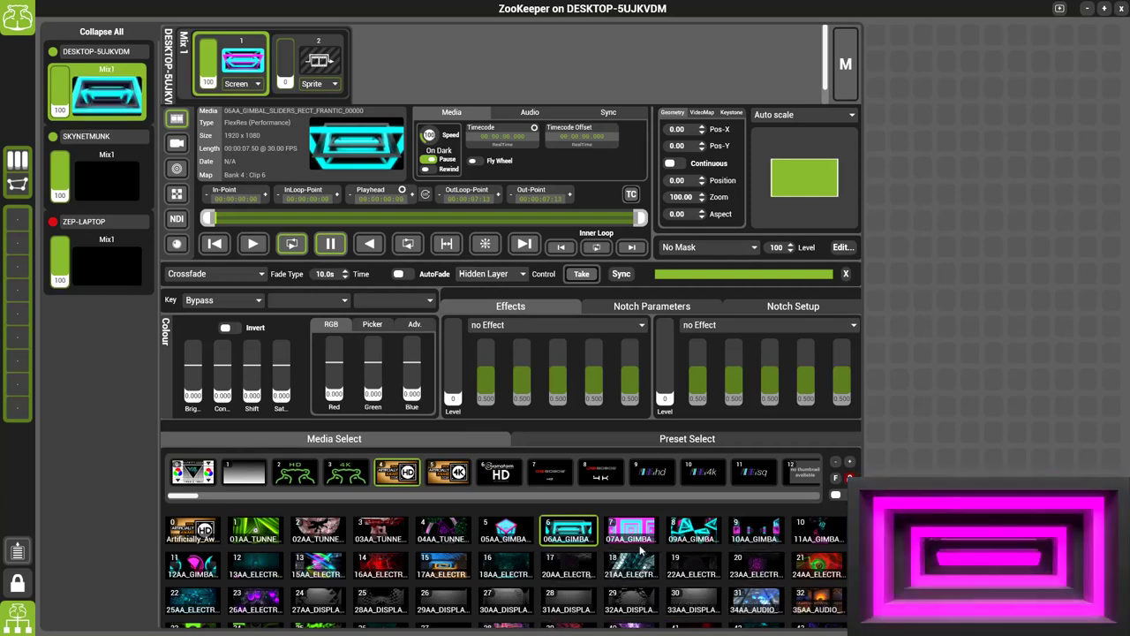
pyautogui.click(331, 565)
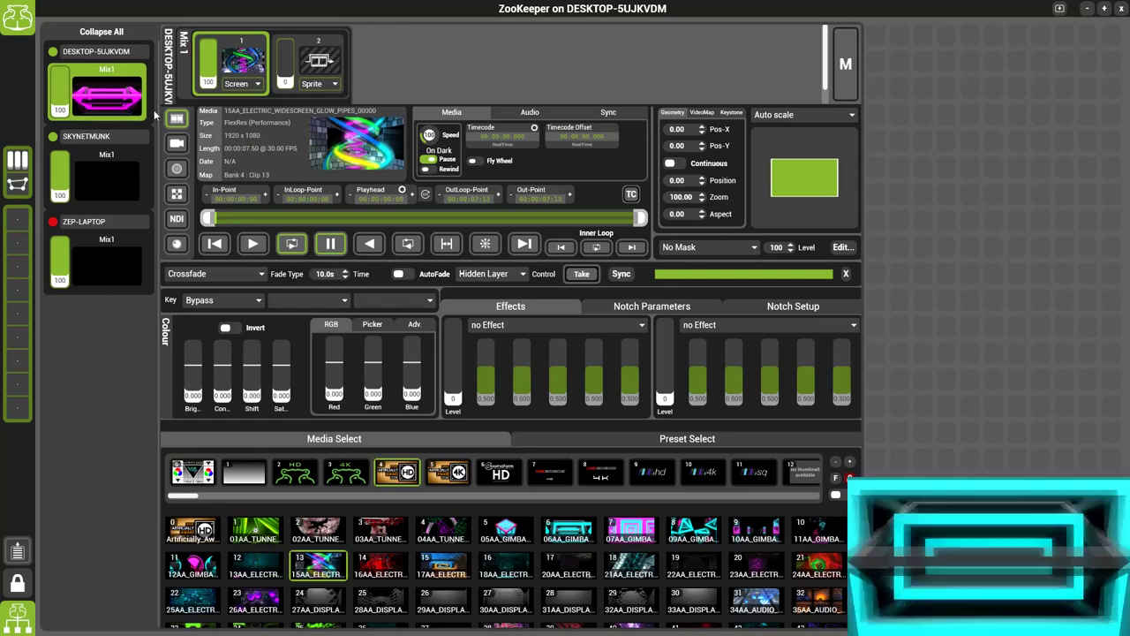
# Step: Add the Neon effect at level 100 and Take the glow pipes clip onto the output
pyautogui.click(527, 326)
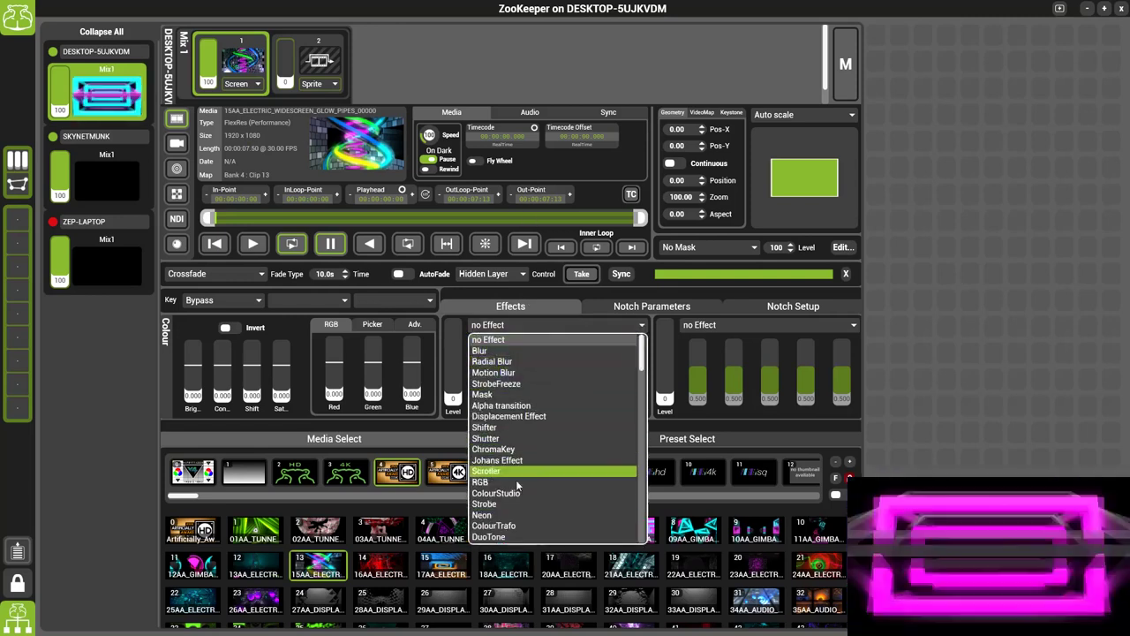
pyautogui.click(500, 515)
pyautogui.moveTo(453, 397); pyautogui.dragTo(470, 332)
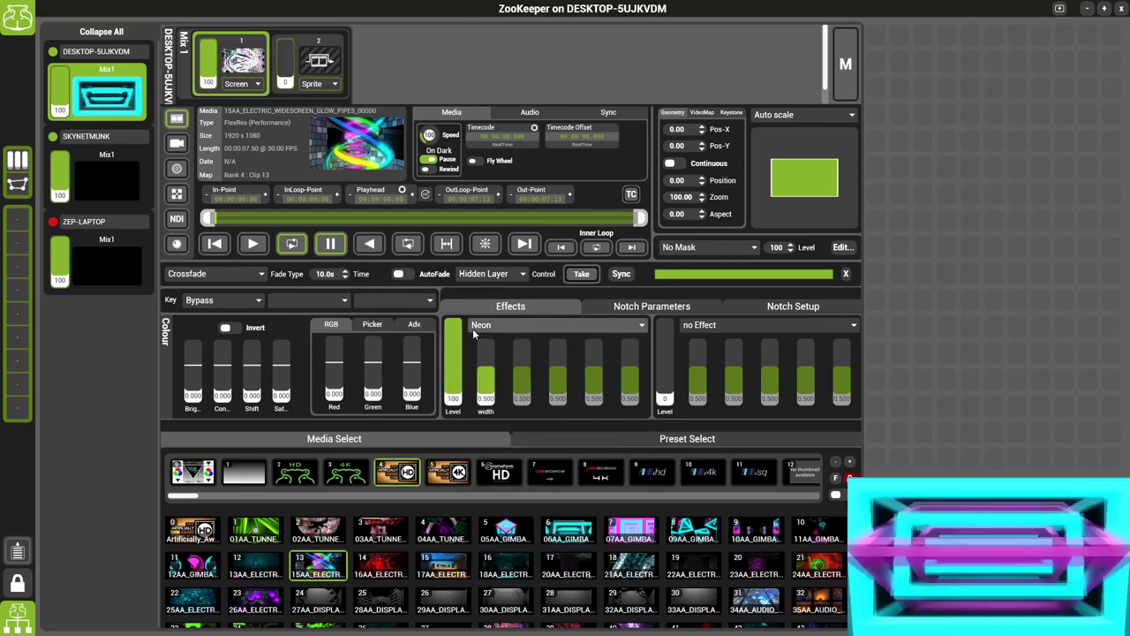
pyautogui.click(581, 273)
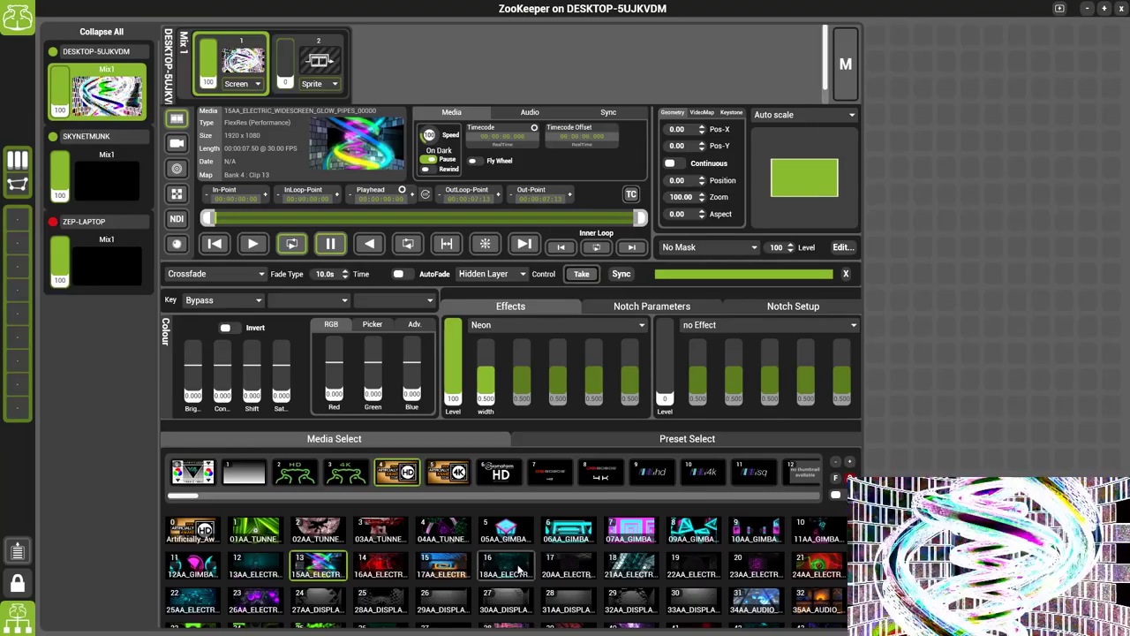
# Step: Cue 28AA_DISPLACE_ISOMETRIC_RINGS at Pos-X 2.62, Pos-Y 1.55, zoom 200, with continuous motion
pyautogui.click(394, 603)
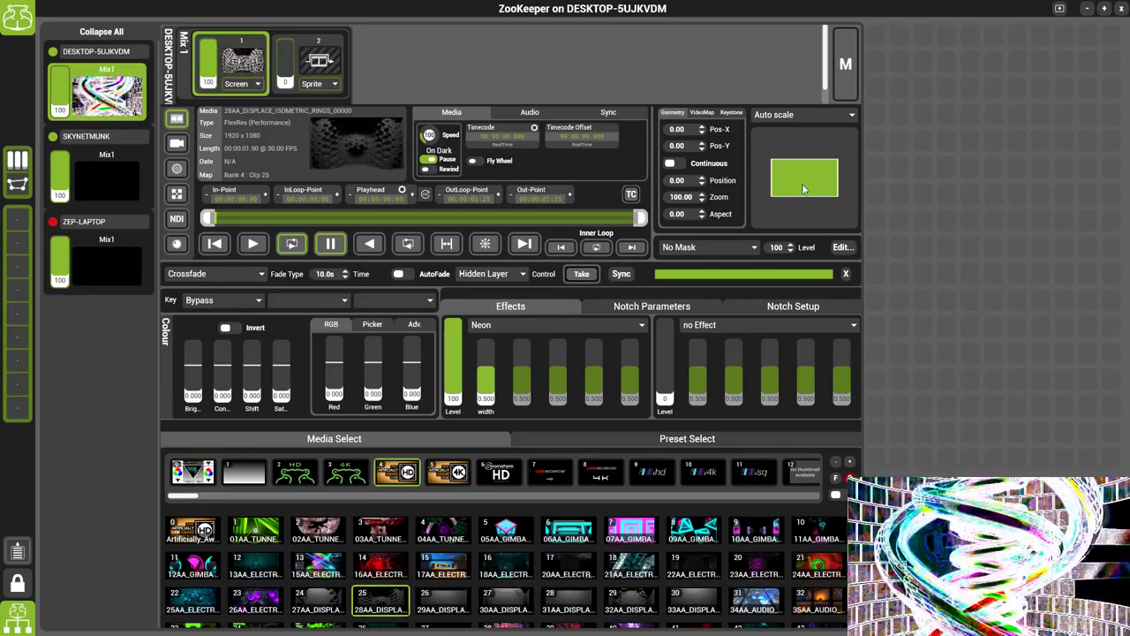
pyautogui.moveTo(804, 189)
pyautogui.mouseDown()
pyautogui.moveTo(788, 202)
pyautogui.moveTo(807, 211)
pyautogui.moveTo(805, 188)
pyautogui.mouseUp()
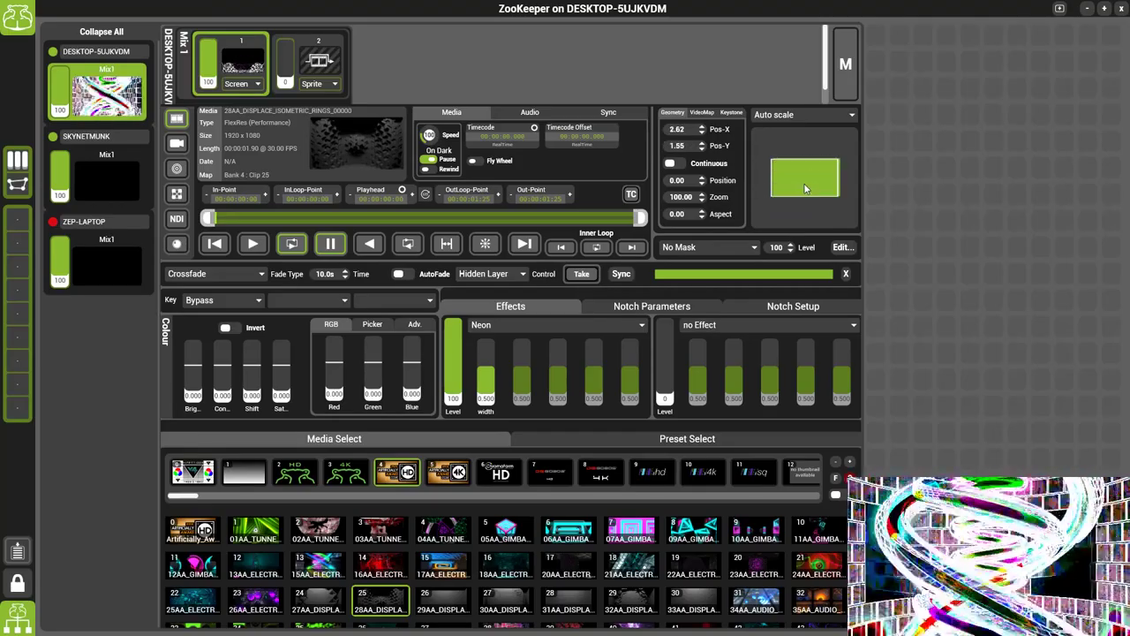
pyautogui.scroll(5, 815, 187)
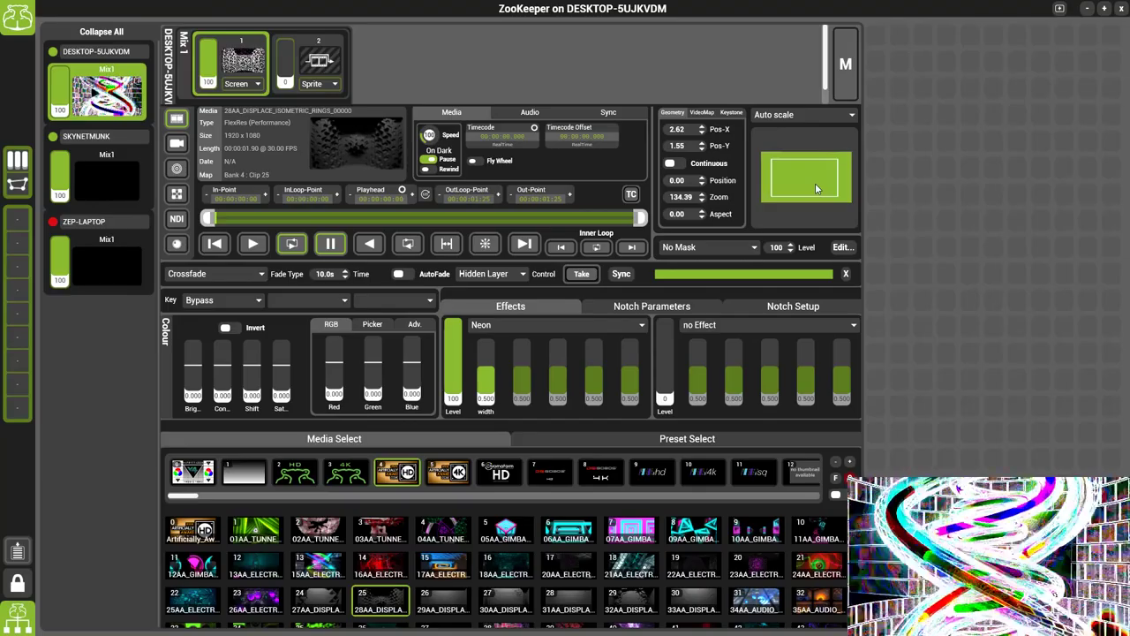
pyautogui.scroll(6, 816, 187)
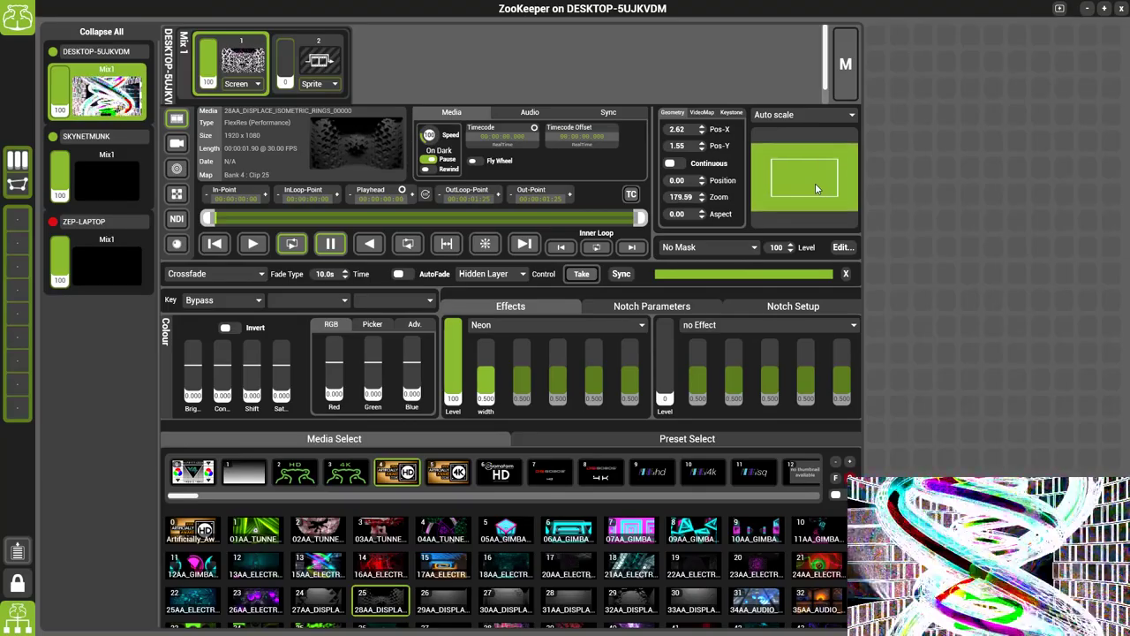
pyautogui.scroll(3, 815, 183)
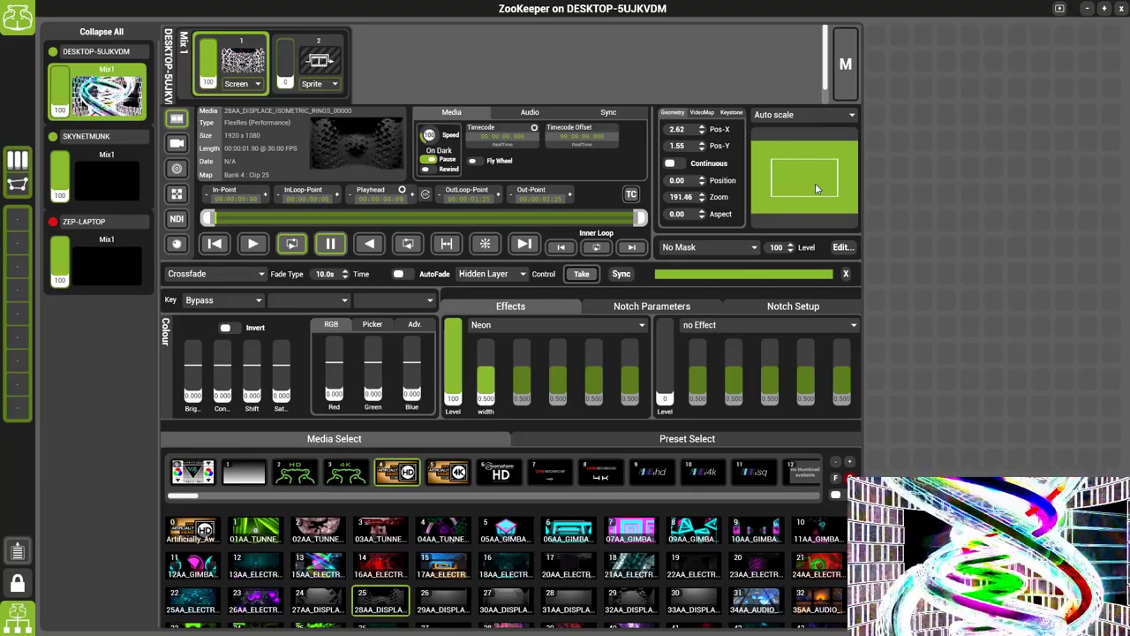
pyautogui.click(673, 164)
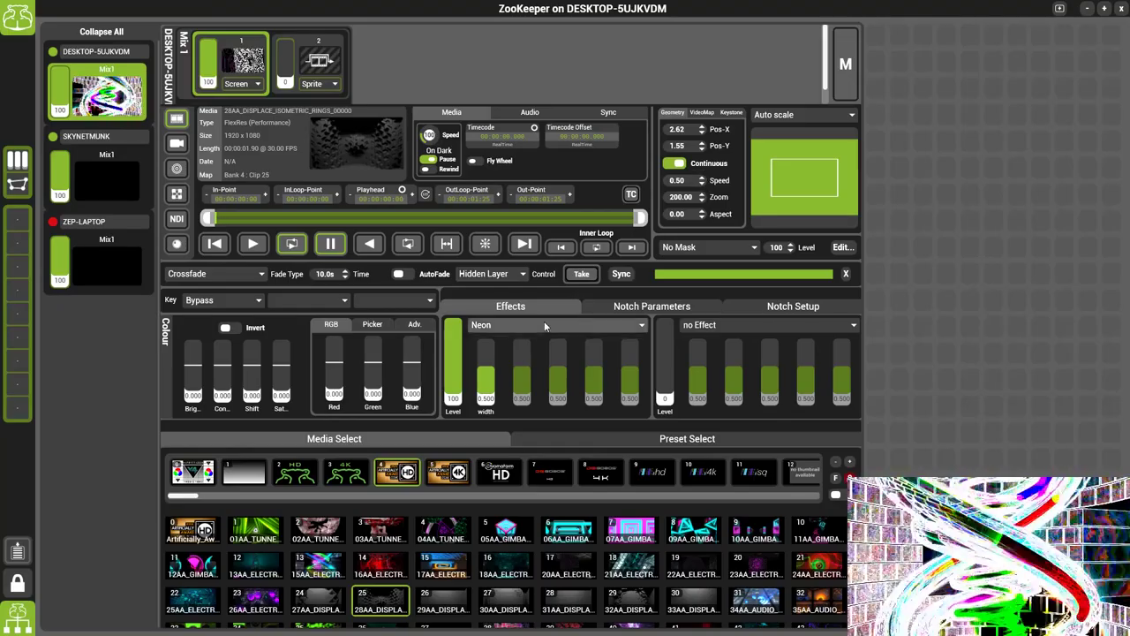
# Step: Take the isometric rings clip live, syncing the hidden layer to it
pyautogui.click(581, 274)
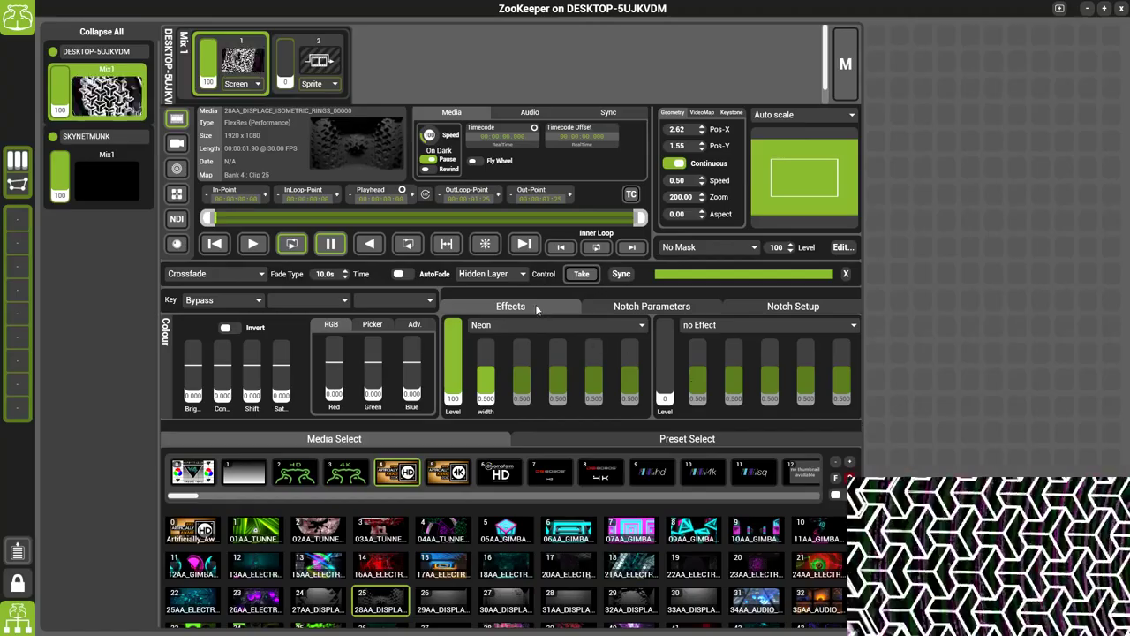
# Step: Set layer control to Both Layers and load 16AA_ELECTRIC_LABYRINTH_FLOOR_MAZE
pyautogui.click(495, 273)
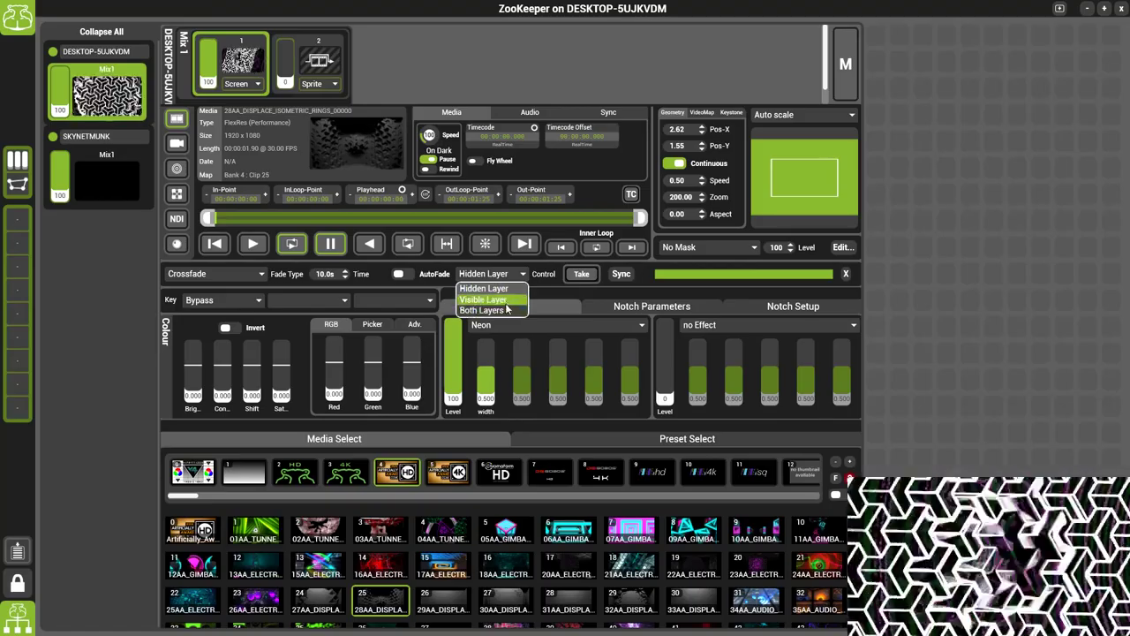
pyautogui.click(505, 310)
pyautogui.click(391, 567)
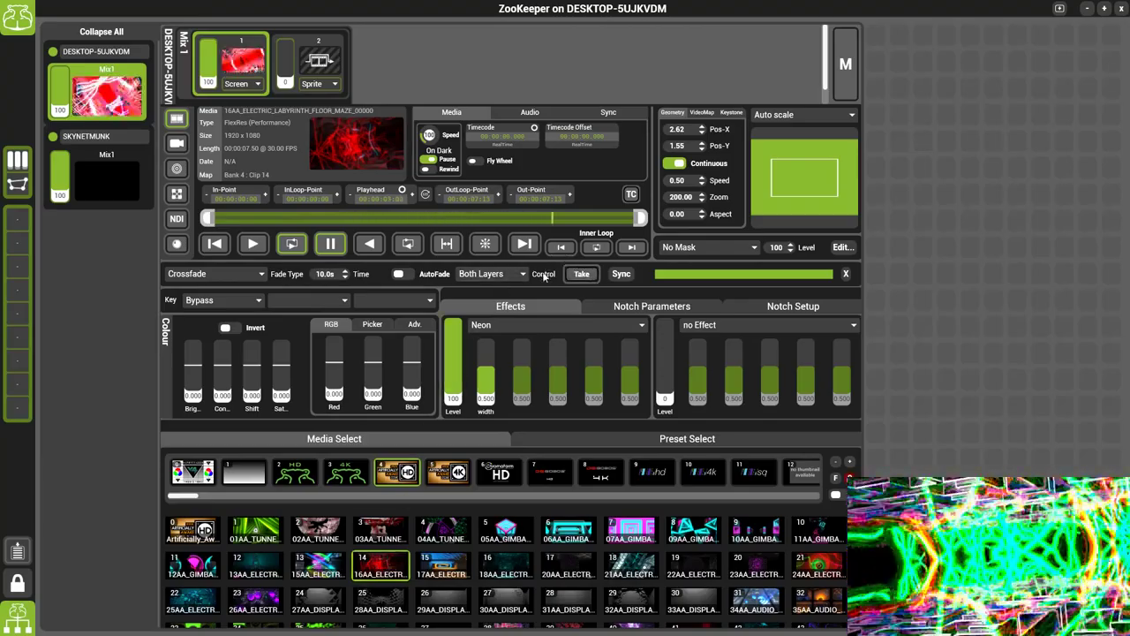
# Step: Switch control to Visible Layer and cut straight to 09AA_GIMBAL_TRIANGLES_TRIPLE_BOW
pyautogui.click(494, 274)
pyautogui.click(484, 286)
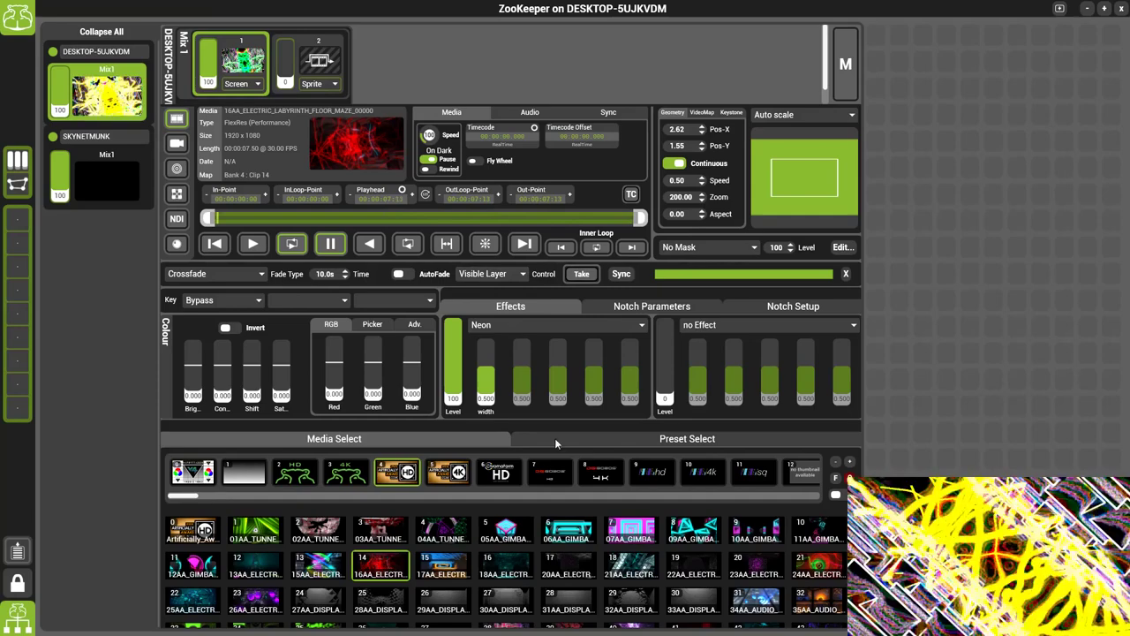
pyautogui.click(694, 530)
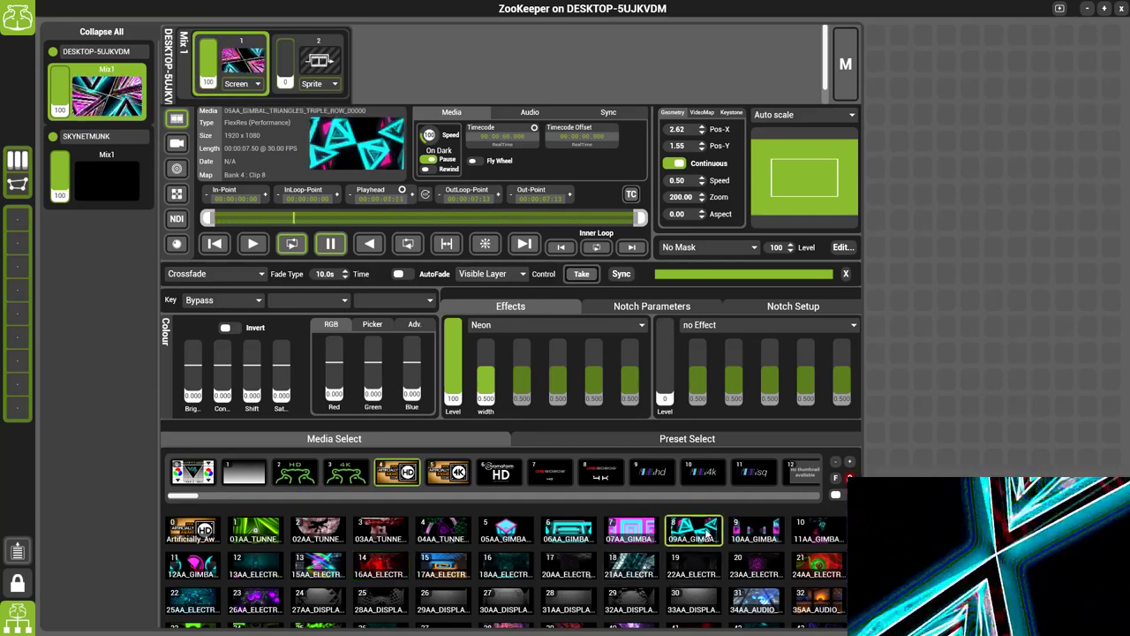